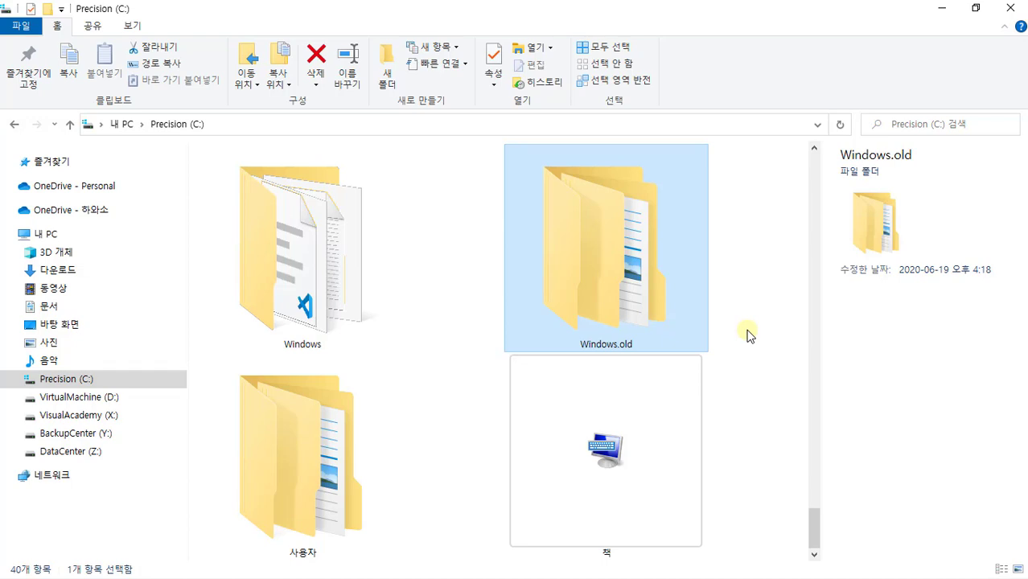
- Open the properties of the Precision (C:) drive and start Disk Cleanup for it
right_click(94, 384)
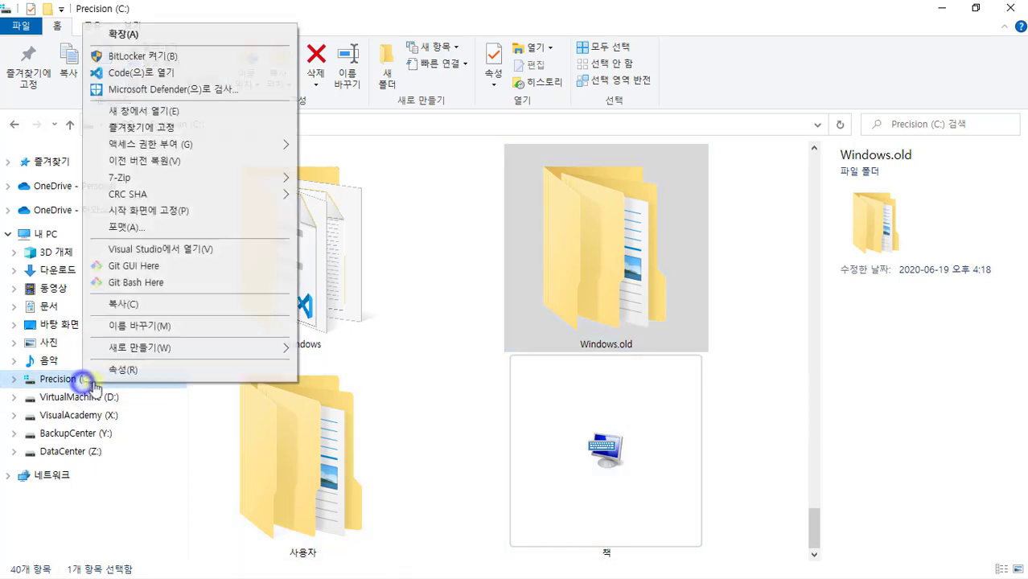
left_click(169, 372)
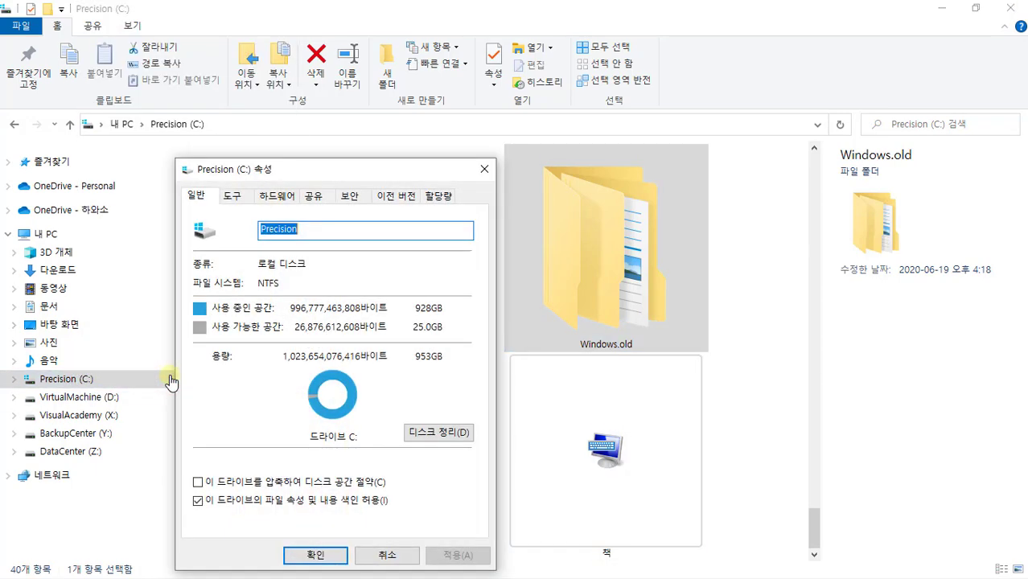
left_click_drag(427, 172, 562, 91)
left_click(596, 354)
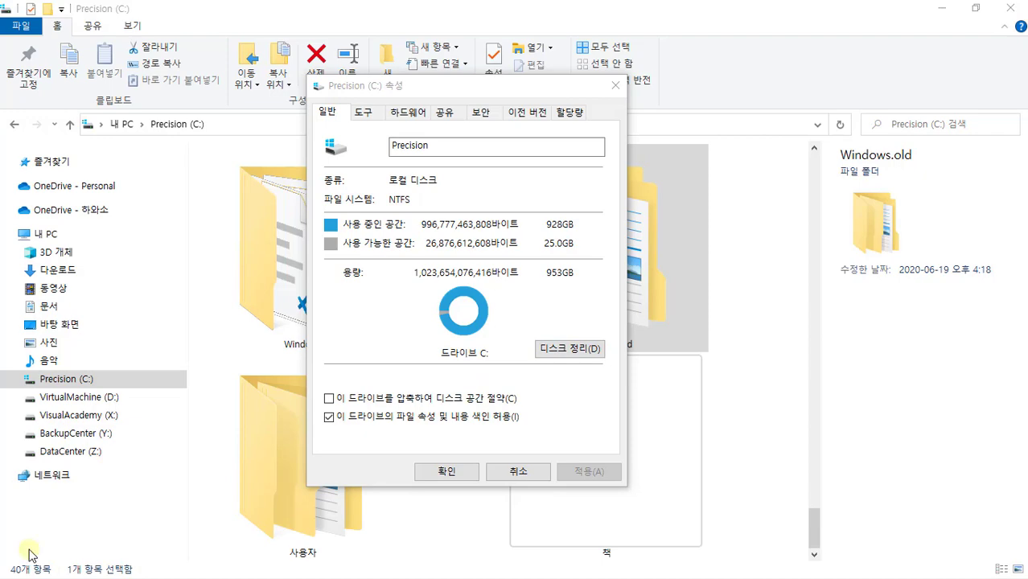
left_click_drag(649, 276, 461, 105)
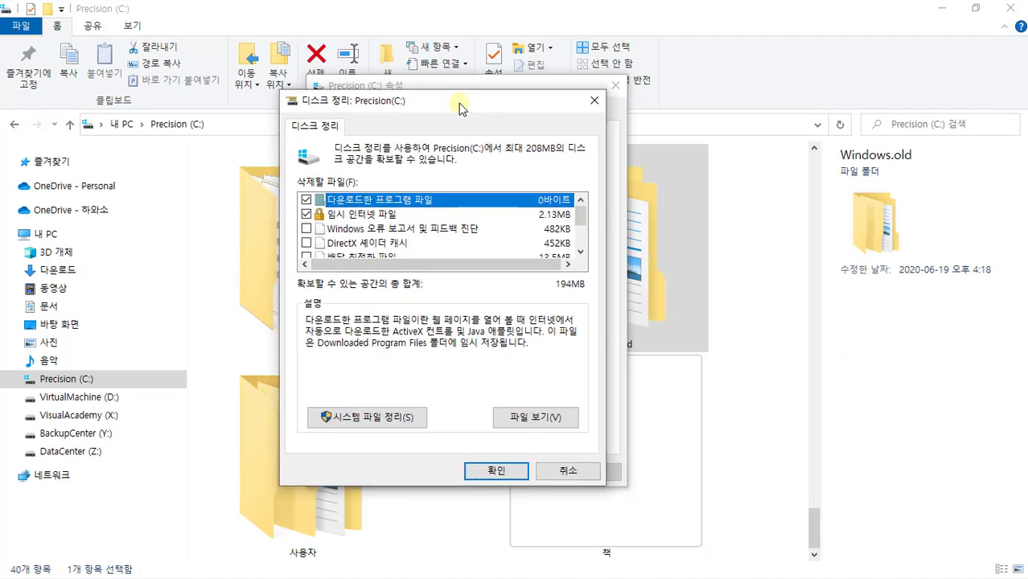
- Rescan the C: drive in Disk Cleanup with system files included
left_click(407, 419)
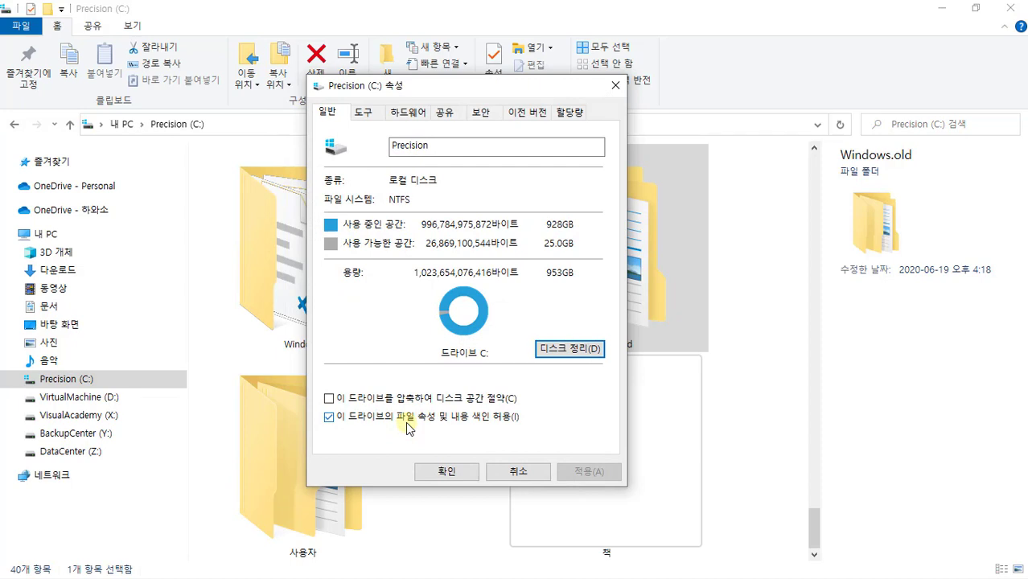
left_click(563, 349)
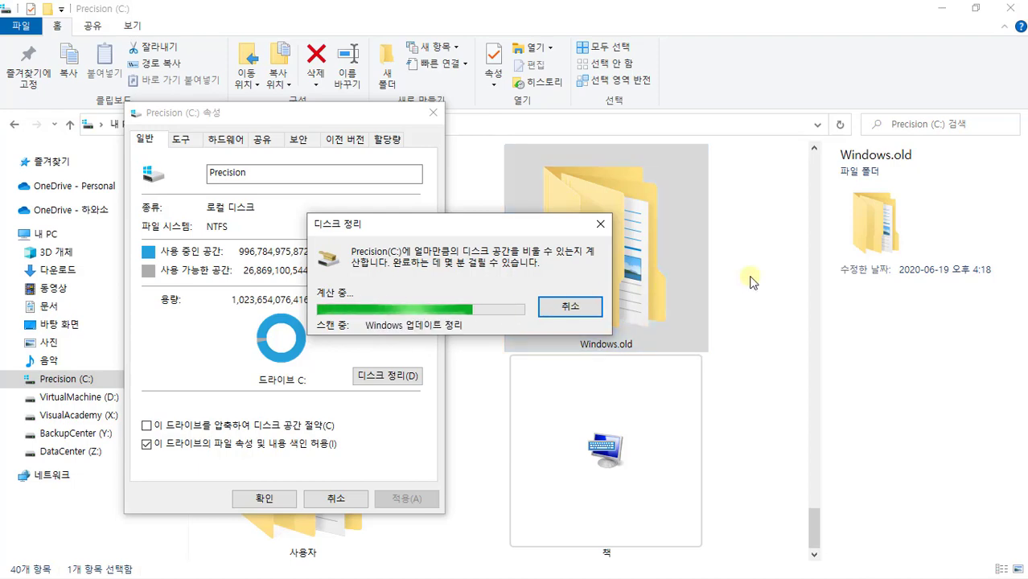
left_click_drag(242, 178, 367, 123)
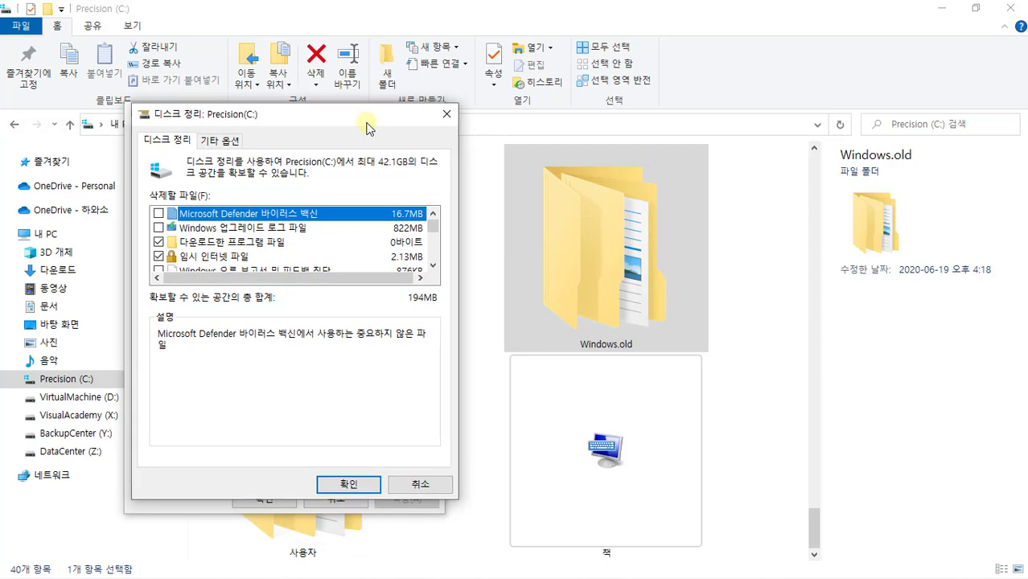
- Mark Microsoft Defender antivirus files, Windows upgrade log files, Windows error reports and feedback diagnostics, and DirectX shader cache for deletion
left_click_drag(436, 226, 435, 252)
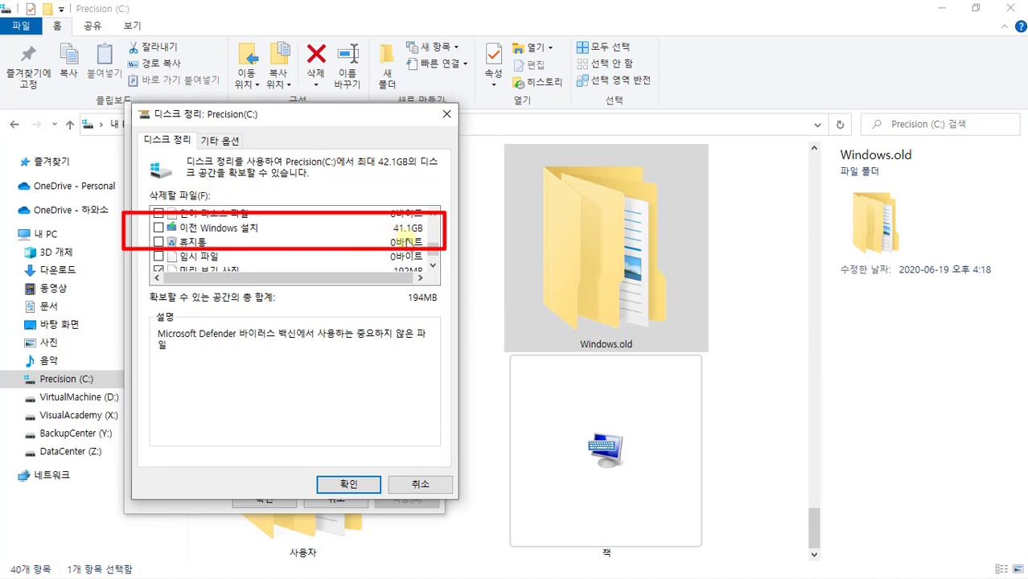
left_click_drag(434, 251, 434, 206)
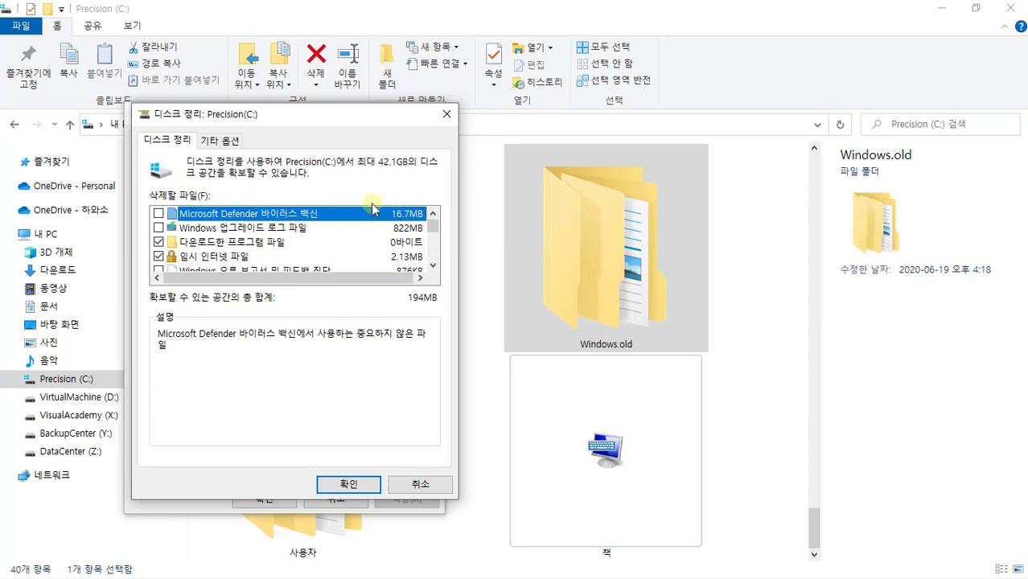
left_click(158, 214)
left_click(159, 229)
left_click_drag(435, 220, 435, 231)
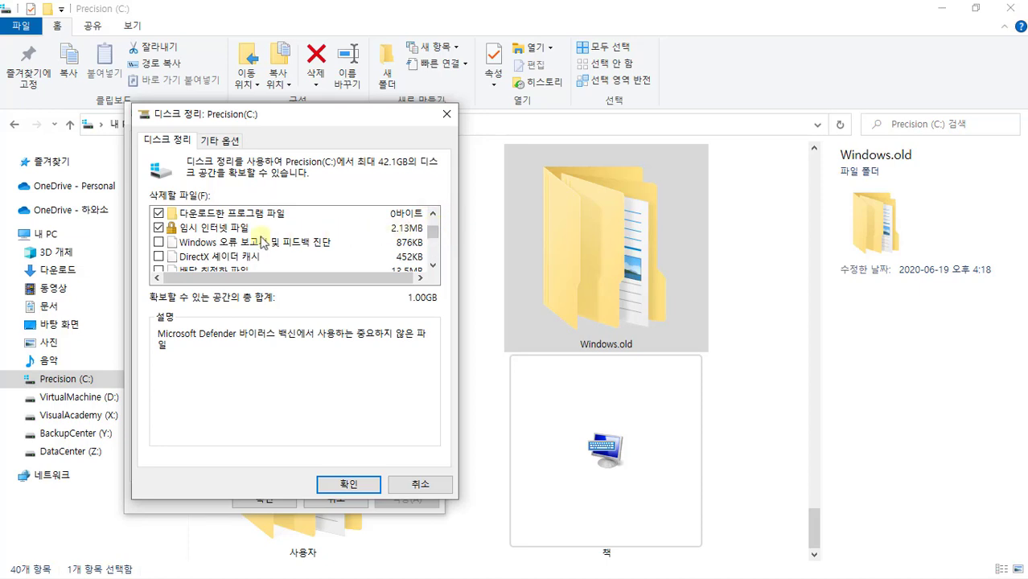
left_click(158, 242)
left_click(158, 255)
scroll(161, 256, "down", 1)
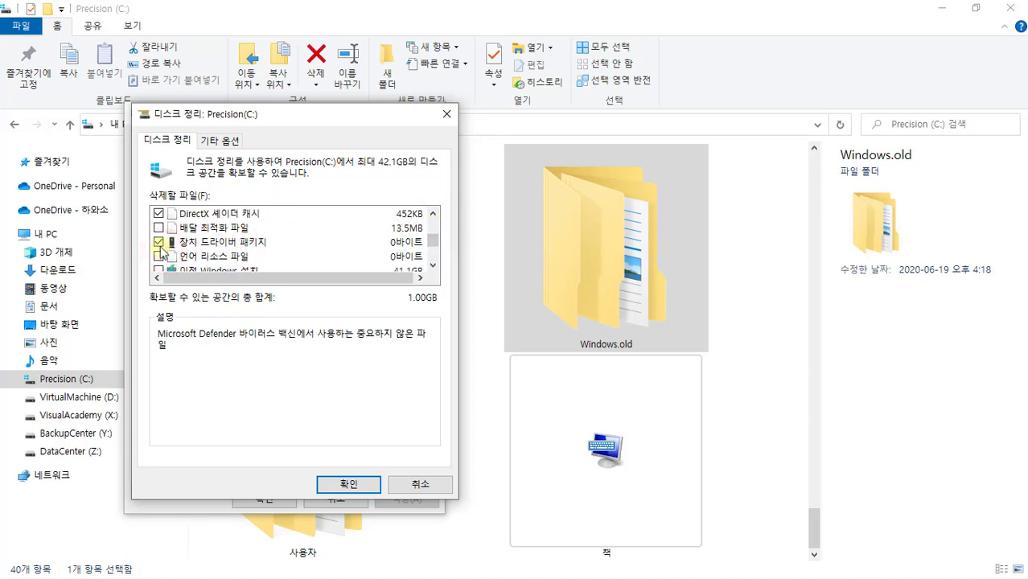
- Mark the device driver packages, delivery optimization files and language resource files for deletion
left_click(159, 242)
left_click(158, 228)
scroll(158, 232, "down", 1)
left_click(158, 214)
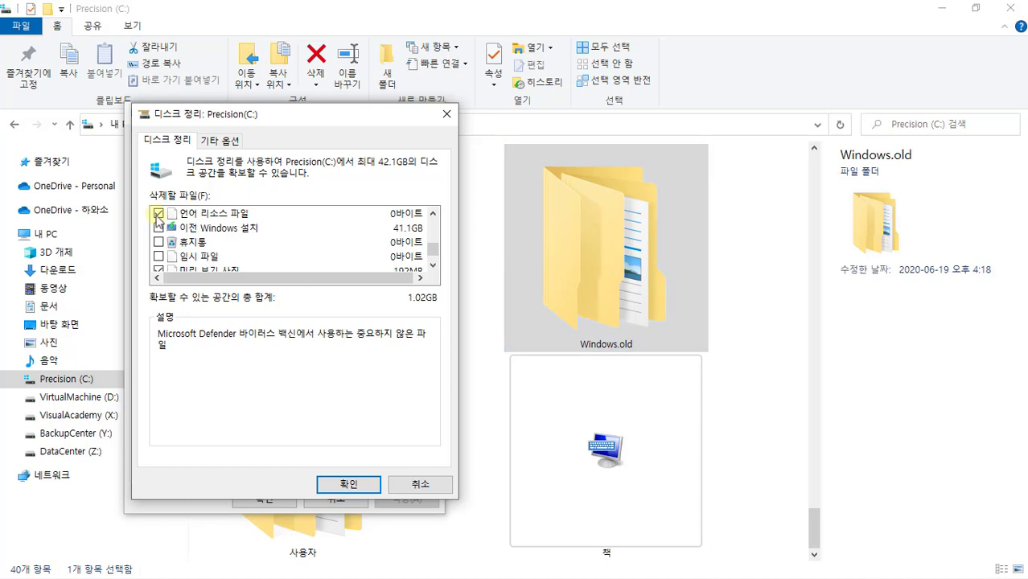
- Mark the previous Windows installation, Recycle Bin and temporary files for deletion, and show the description of the previous Windows installation entry
left_click(158, 228)
left_click(158, 242)
left_click(159, 255)
scroll(159, 257, "down", 1)
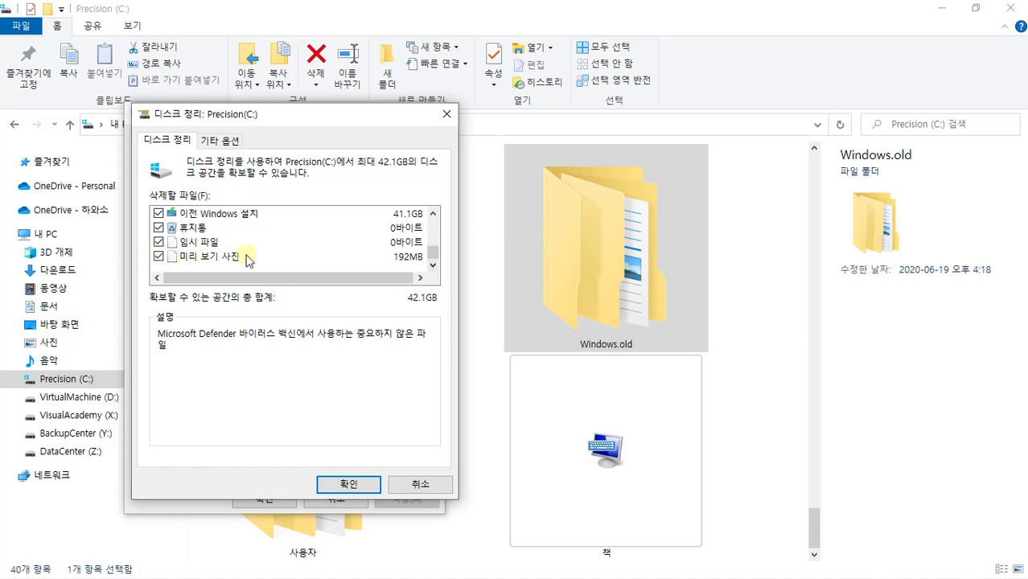
left_click_drag(434, 254, 438, 270)
left_click(287, 216)
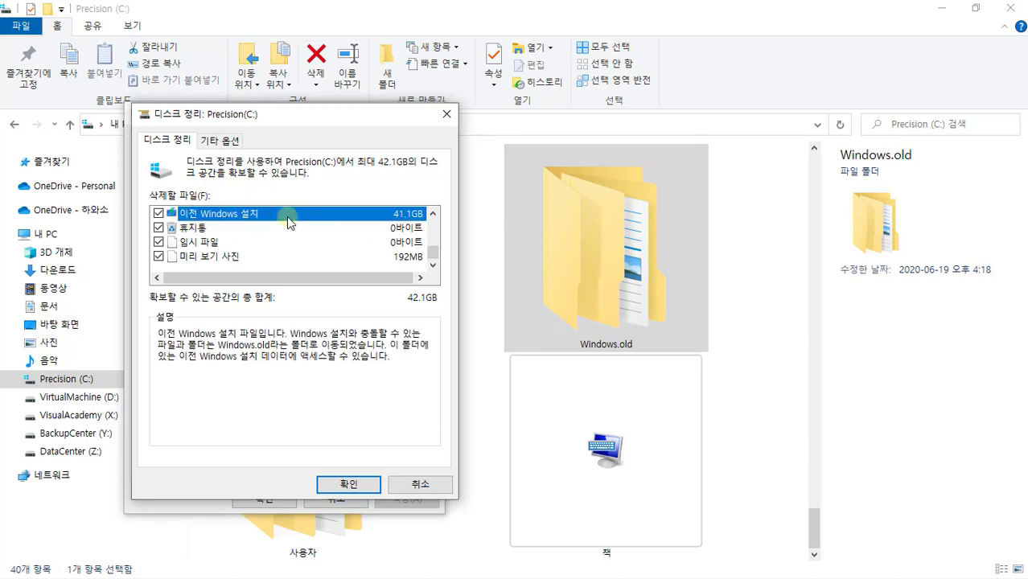
- Start the cleanup, confirming the permanent deletion of the marked files and the removal of the previous Windows installation
left_click(365, 484)
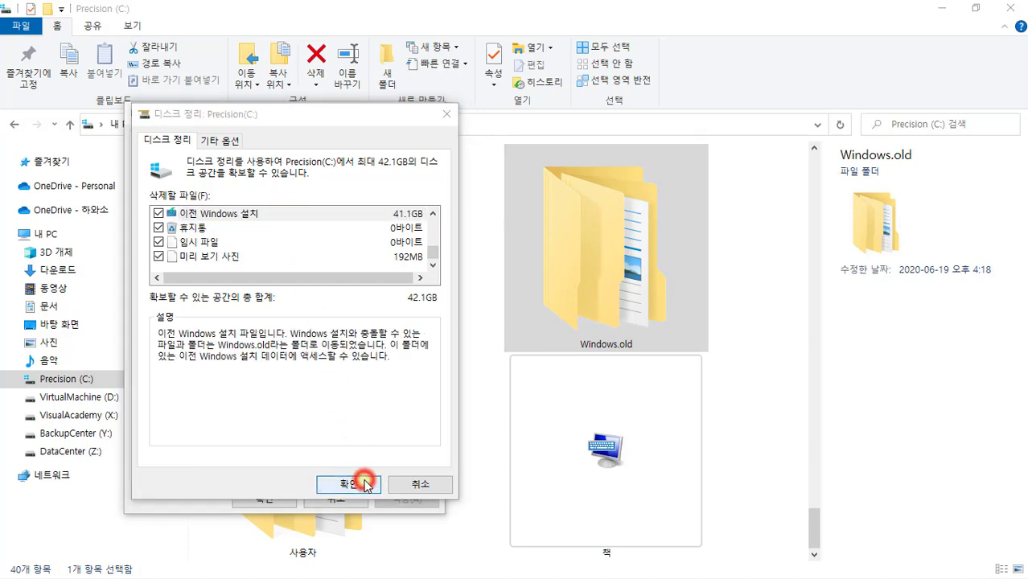
left_click(543, 299)
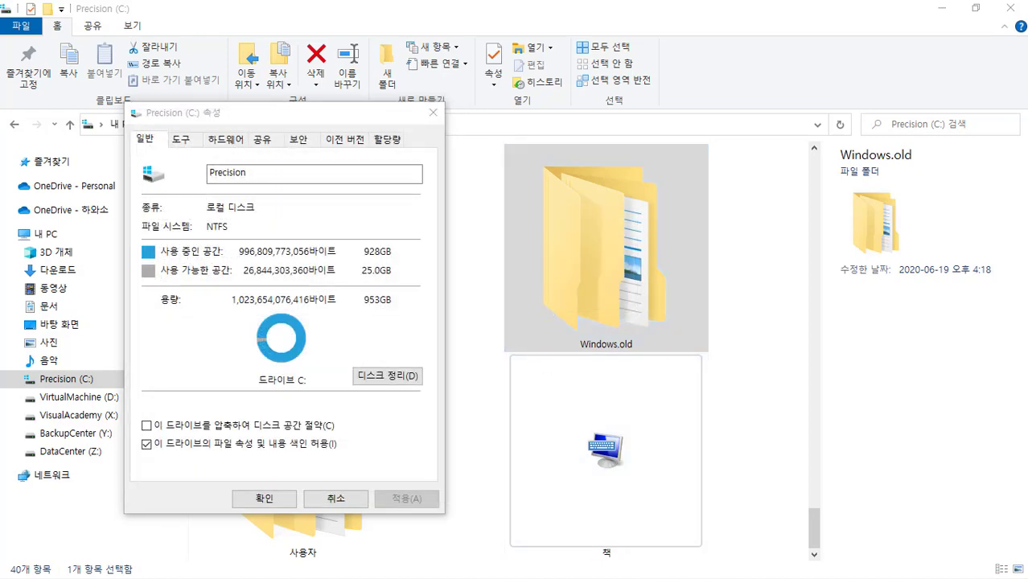
left_click_drag(373, 328, 299, 239)
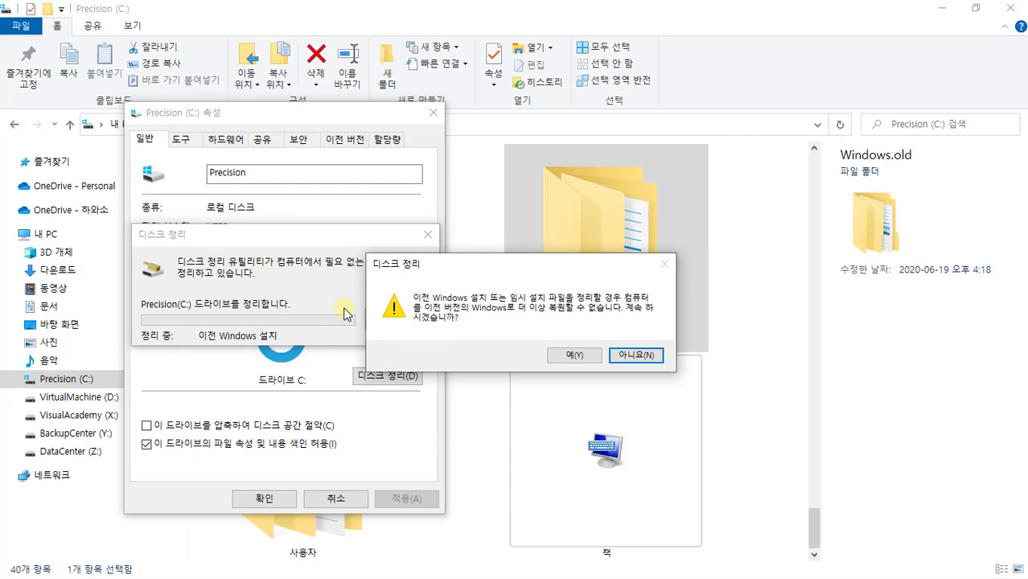
left_click_drag(552, 270, 396, 265)
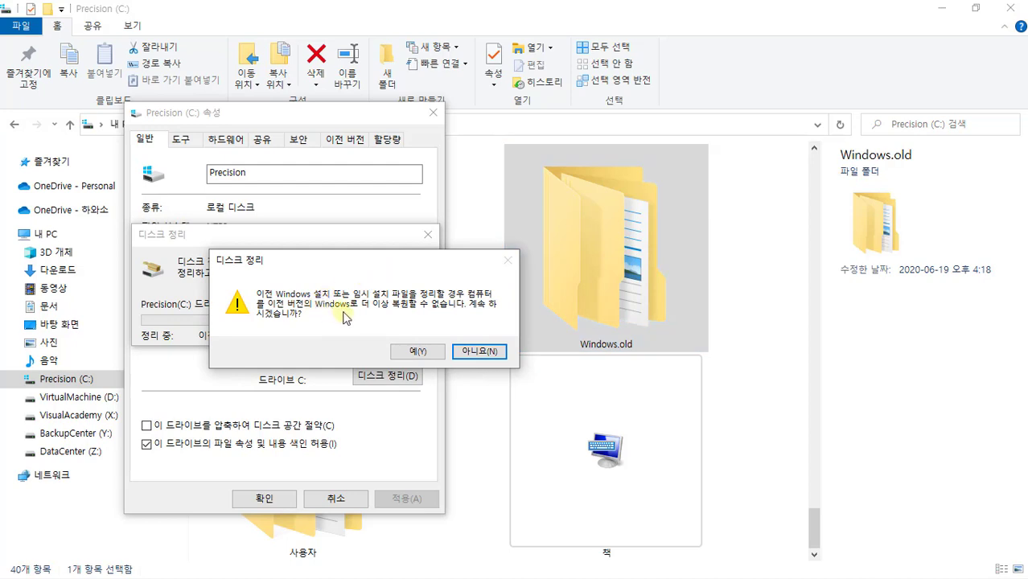
left_click(437, 356)
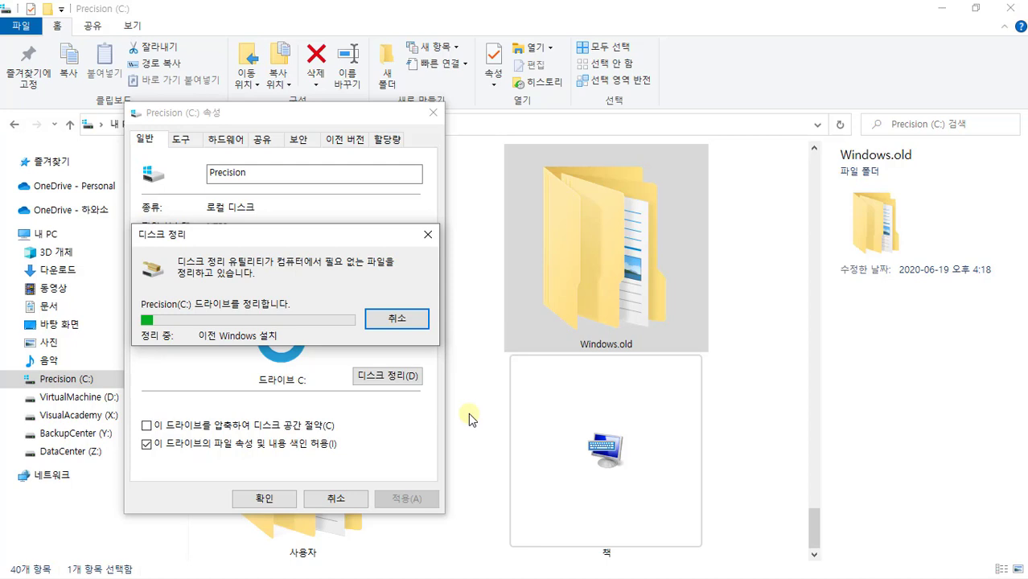
left_click(753, 364)
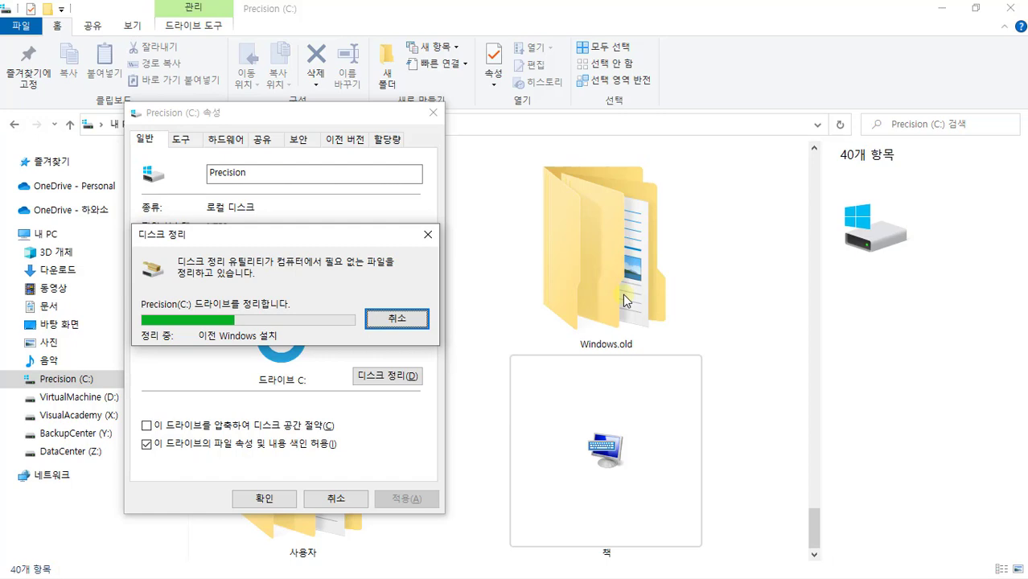
left_click(624, 298)
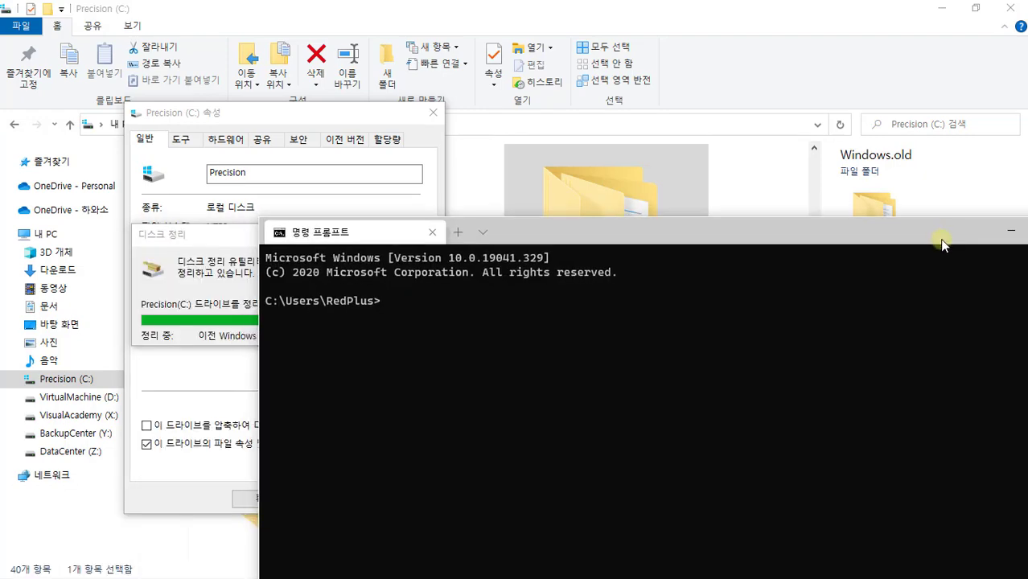
- Run winver in the Command Prompt to display the Windows version information
left_click_drag(941, 239, 774, 420)
left_click(451, 507)
type("window")
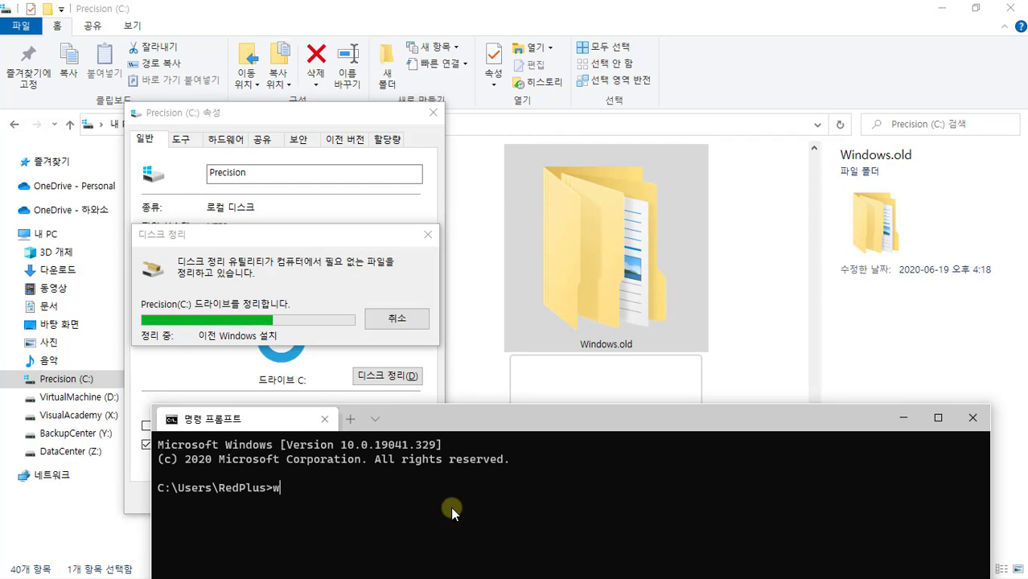
key("BackSpace")
key("BackSpace")
key("BackSpace")
type("ver")
key("Return")
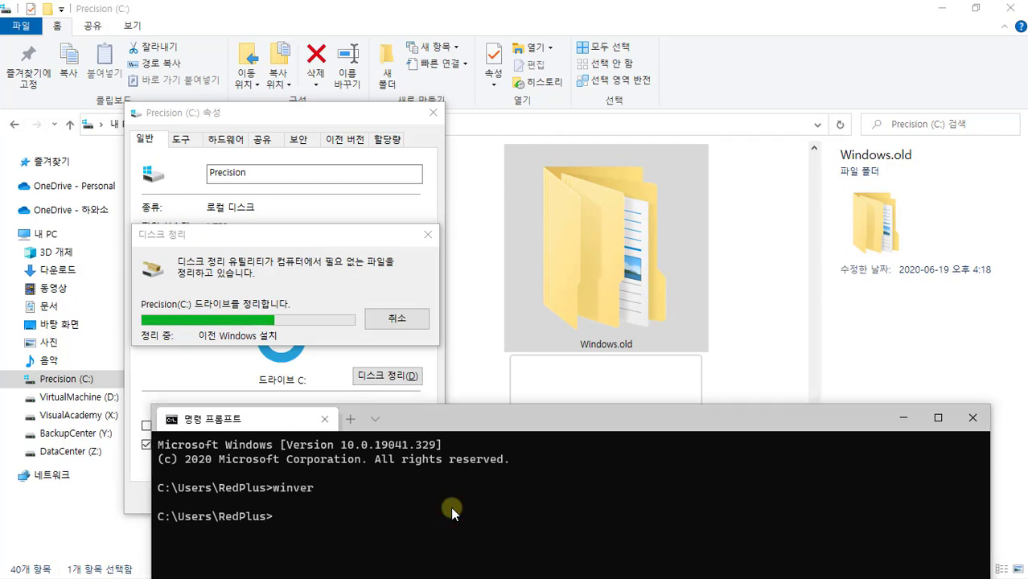
- Check the Windows version and OS build, and close the information window and the Command Prompt
left_click_drag(642, 328, 910, 179)
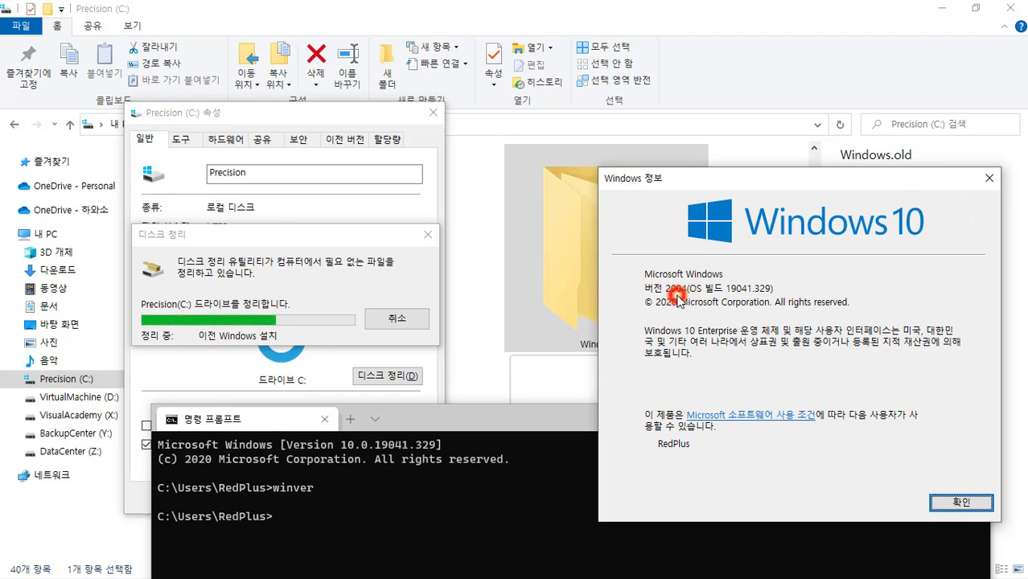
left_click(947, 503)
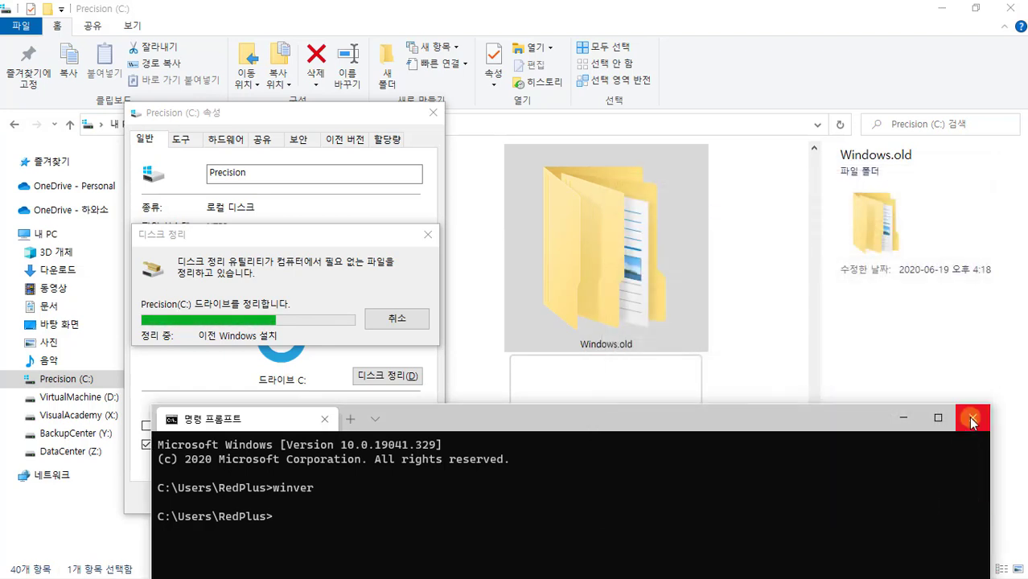
left_click(972, 420)
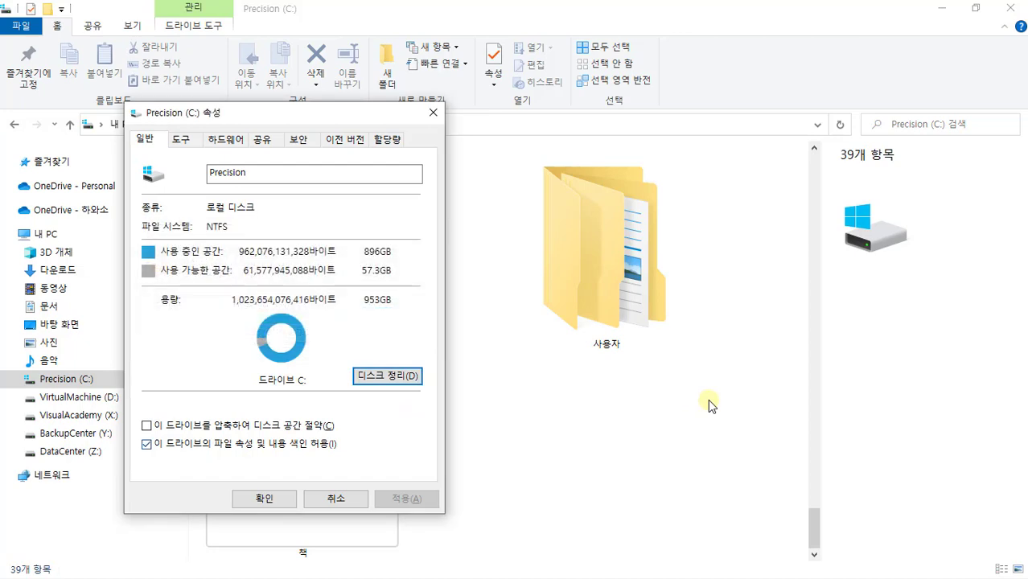
- Check the available space on the C: drive, and close its properties and the File Explorer window
left_click(412, 275)
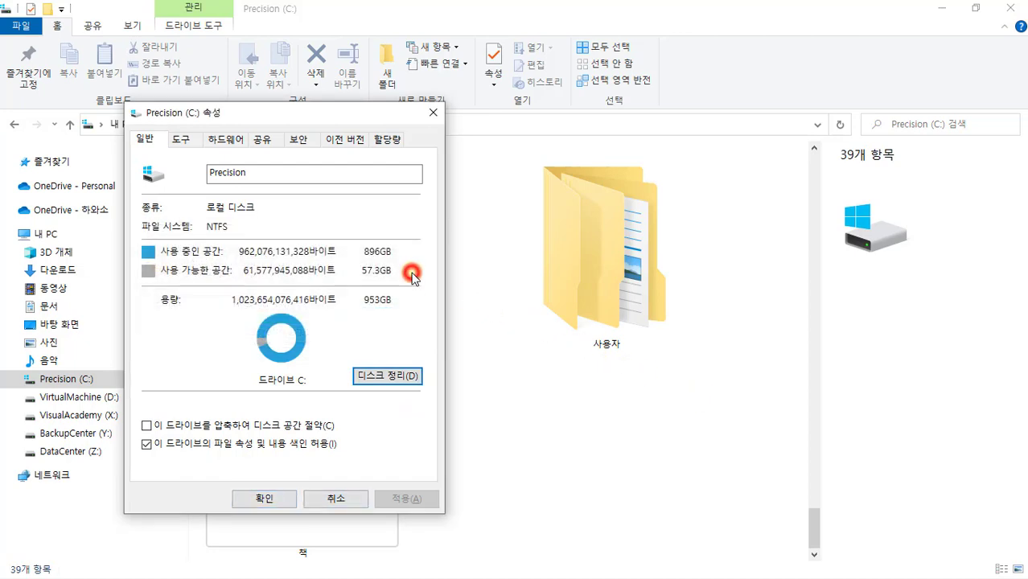
left_click(284, 501)
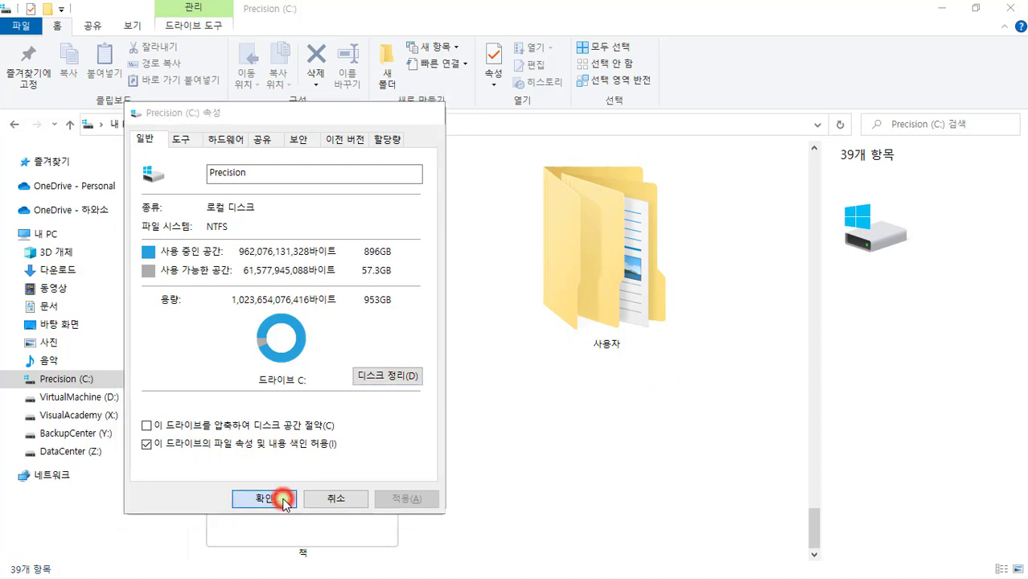
left_click(539, 481)
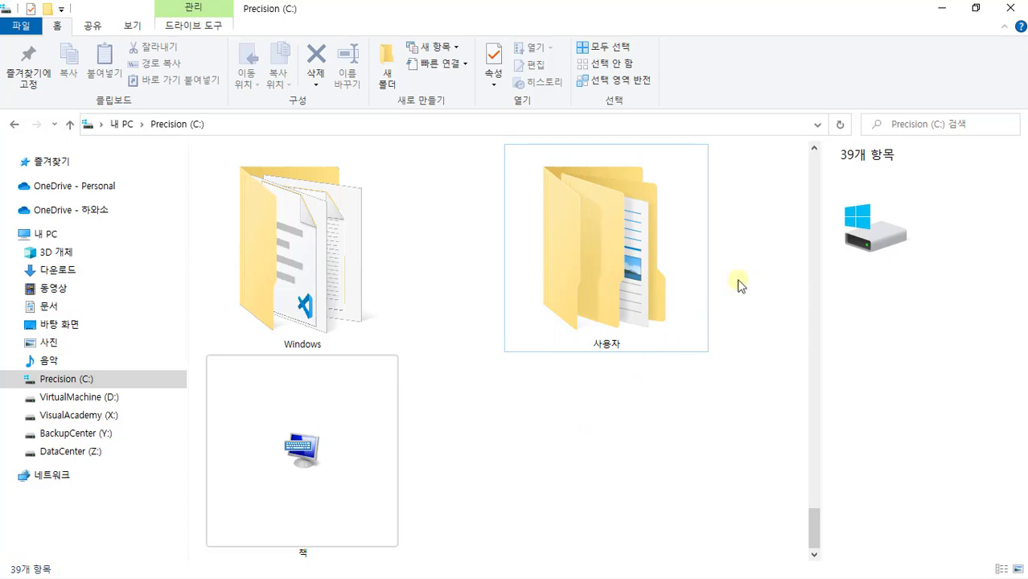
left_click(1011, 19)
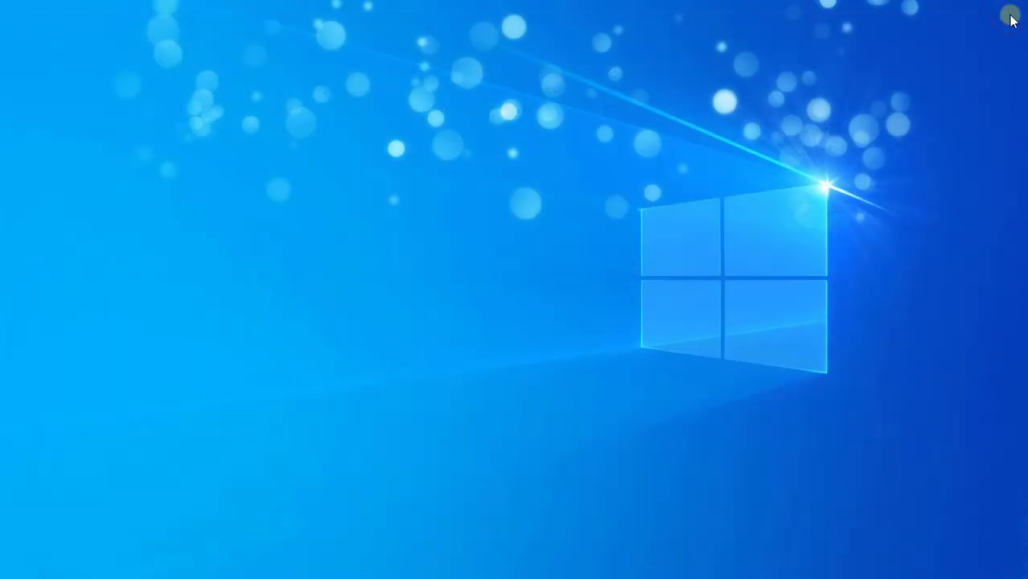